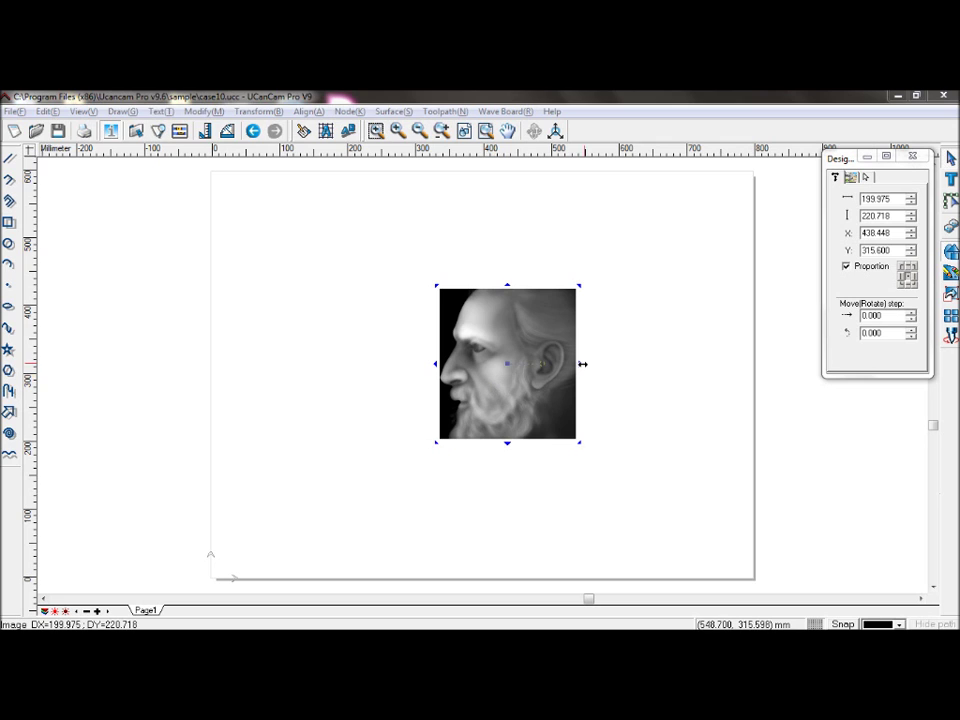
Open the Image Relief Machining dialog from the Toolpath menu.
click(463, 111)
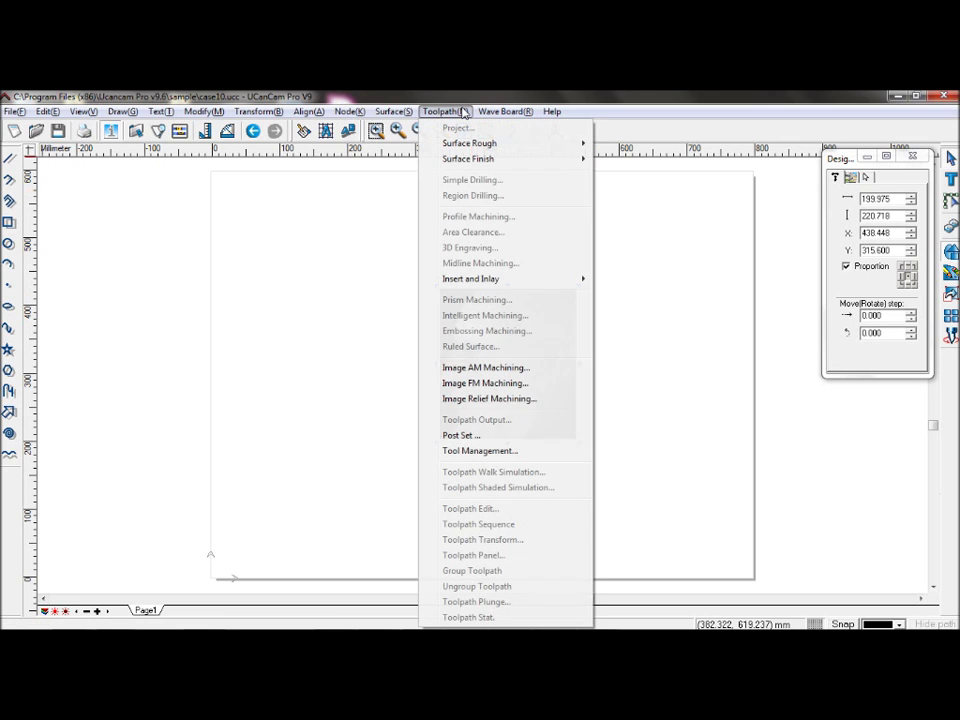
click(579, 400)
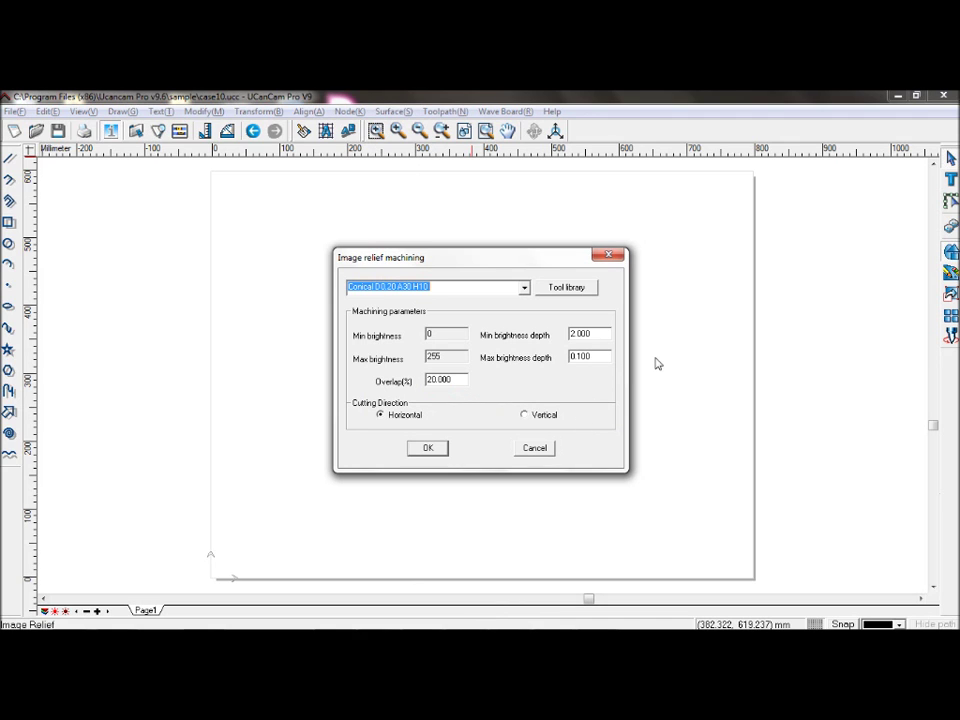
Pick the Ball Nose D2.0 H10 cutter from the tool library.
click(567, 288)
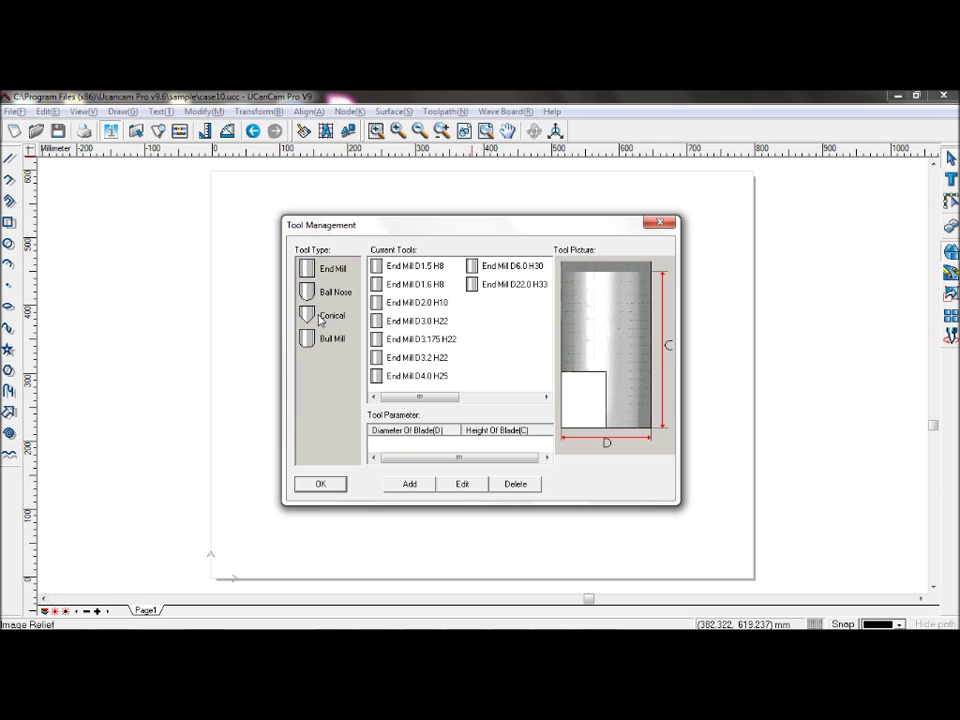
click(352, 300)
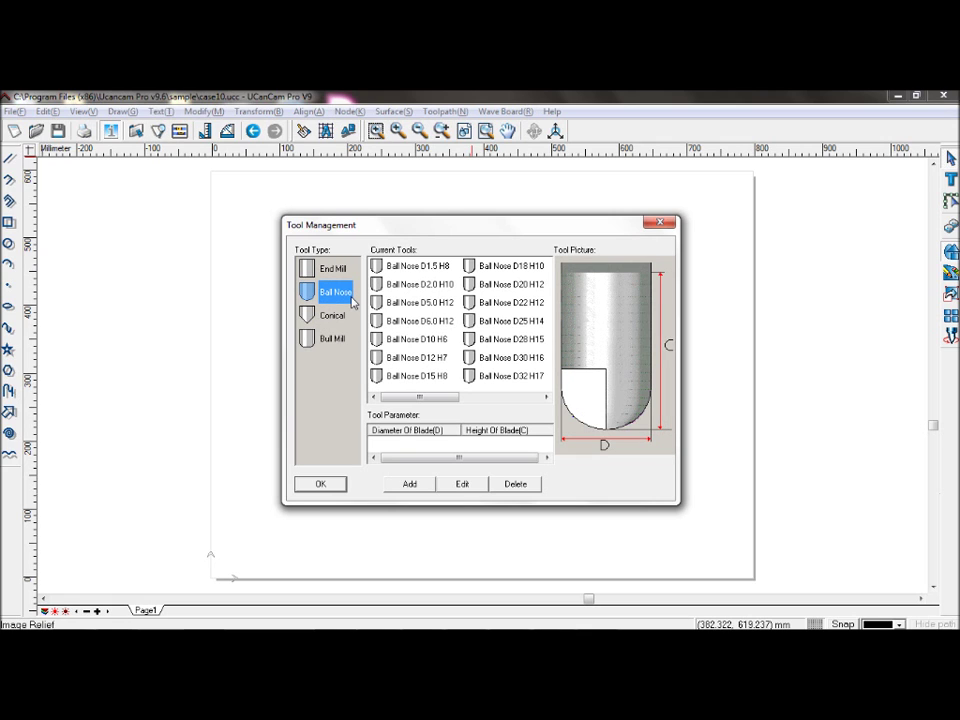
click(420, 285)
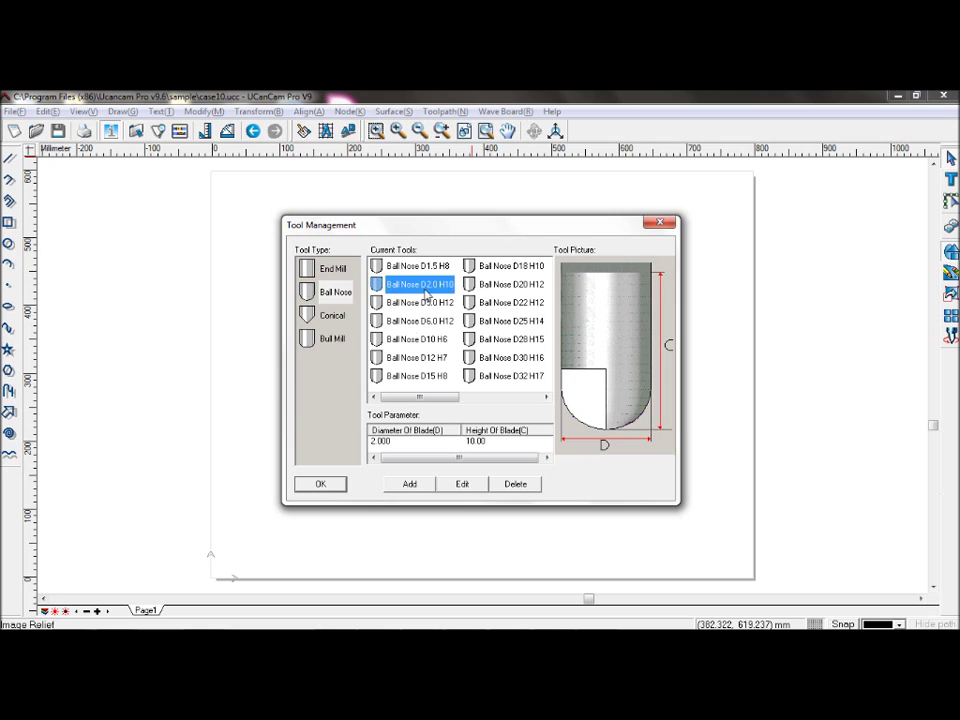
click(321, 484)
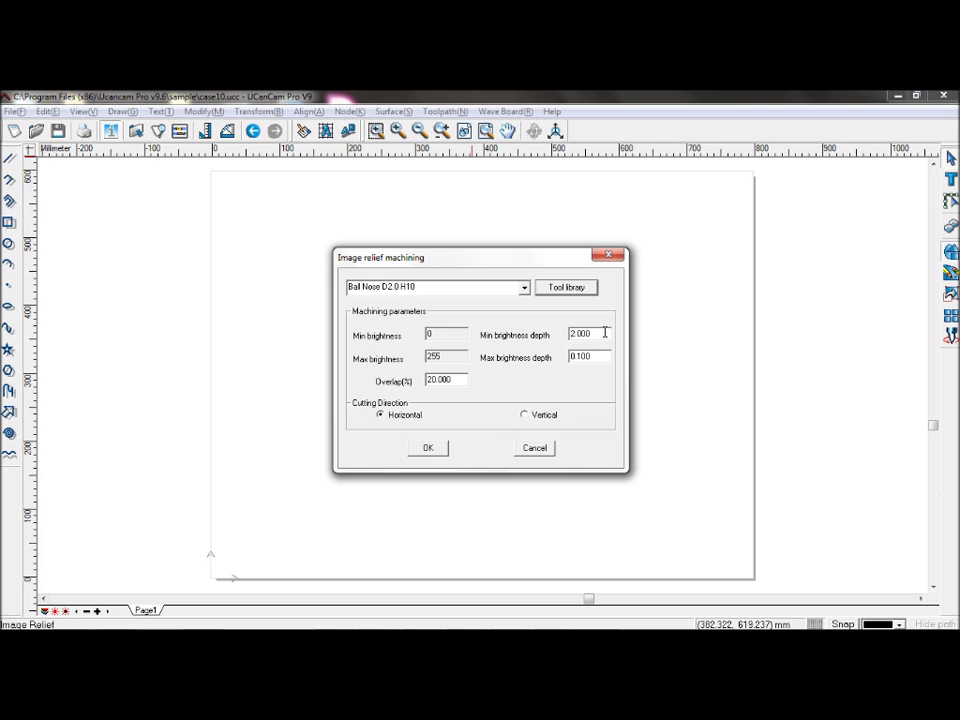
Set min brightness depth 5, max brightness depth 0.3 and 80% overlap, then generate the toolpath.
double_click(603, 333)
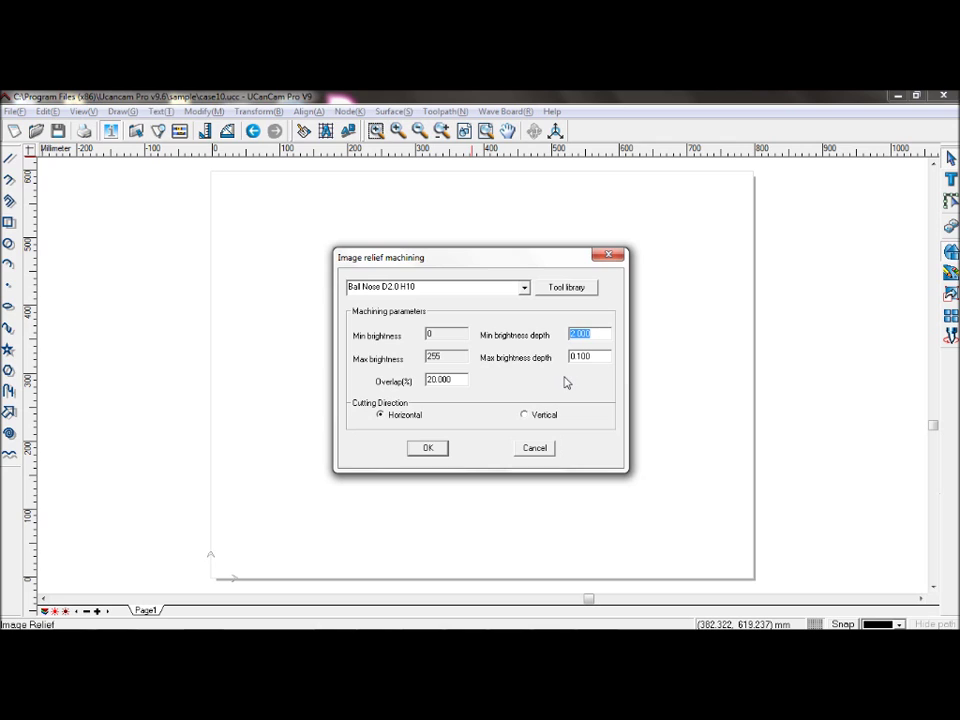
text(5)
double_click(605, 357)
text(0.3)
double_click(449, 384)
text(80)
click(426, 451)
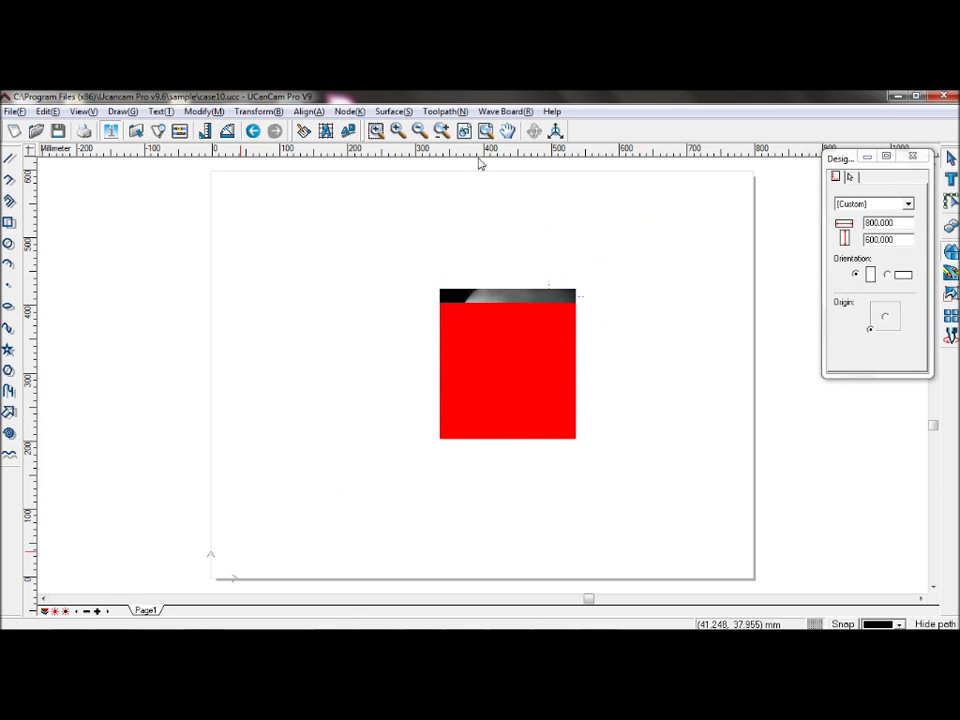
Open the Toolpath menu.
click(444, 111)
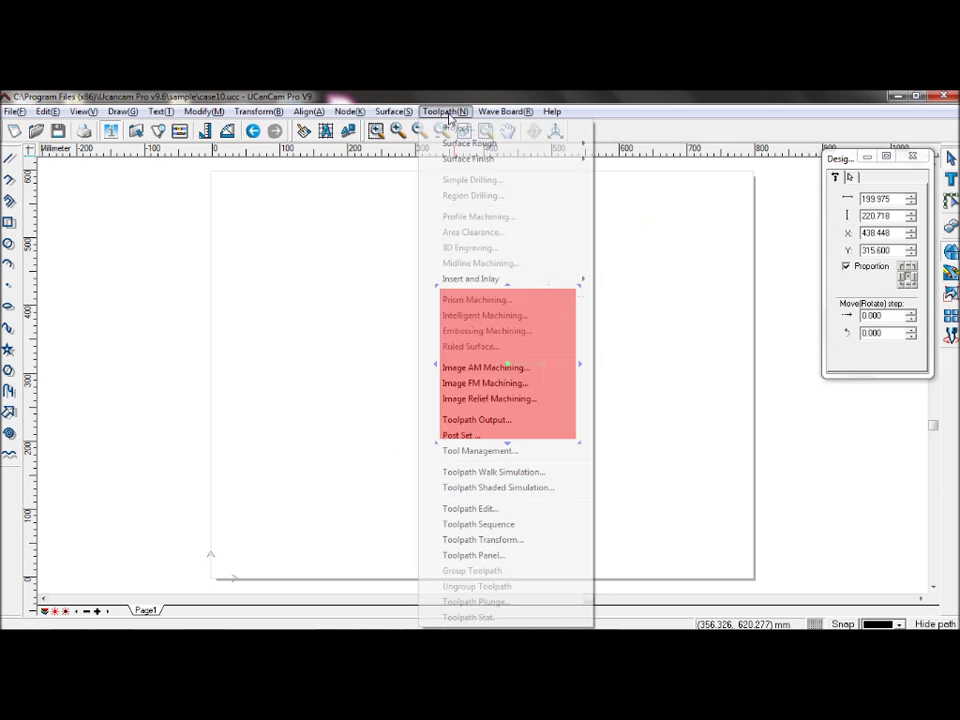
Run the toolpath shaded simulation at speed 100 to carve the portrait relief.
click(533, 488)
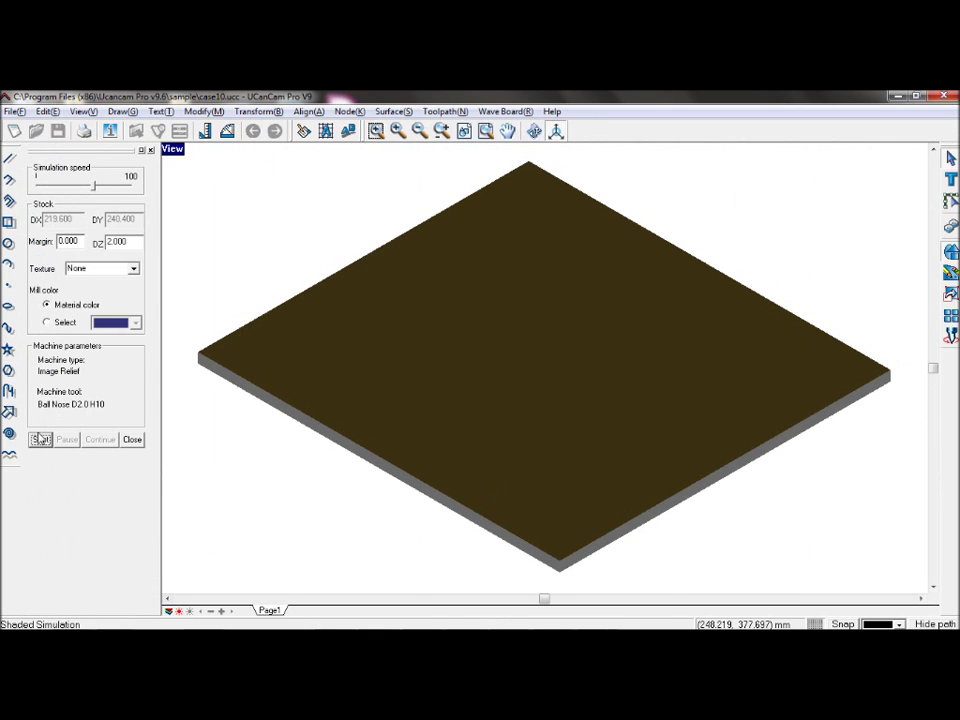
drag(93, 187, 160, 189)
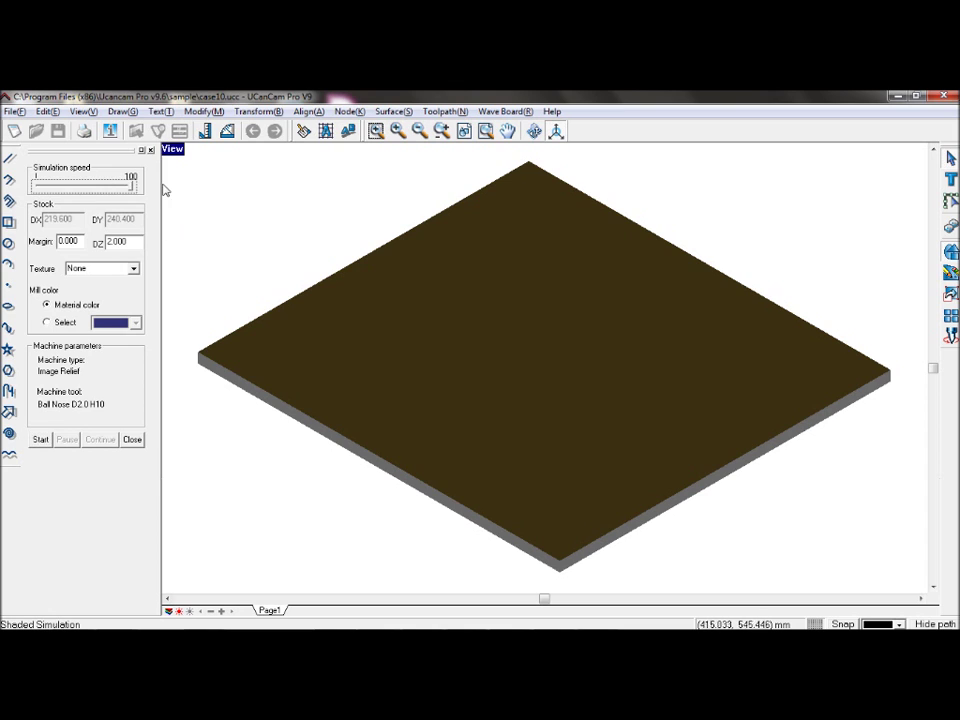
click(42, 440)
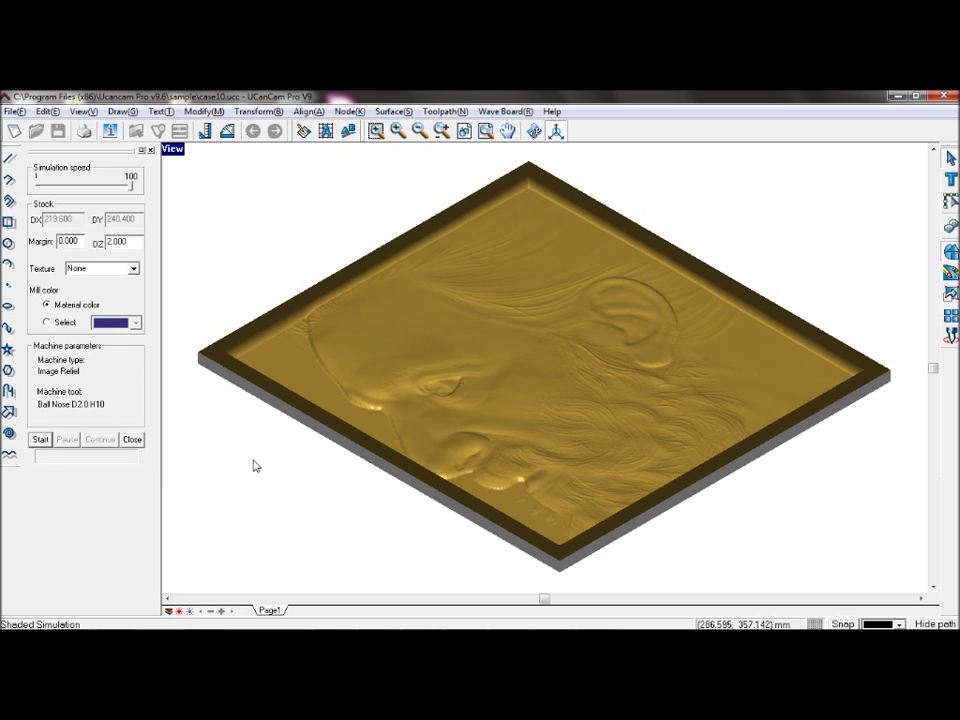
View the carved relief from the top, close the simulation, and reselect the portrait with its toolpath.
click(172, 149)
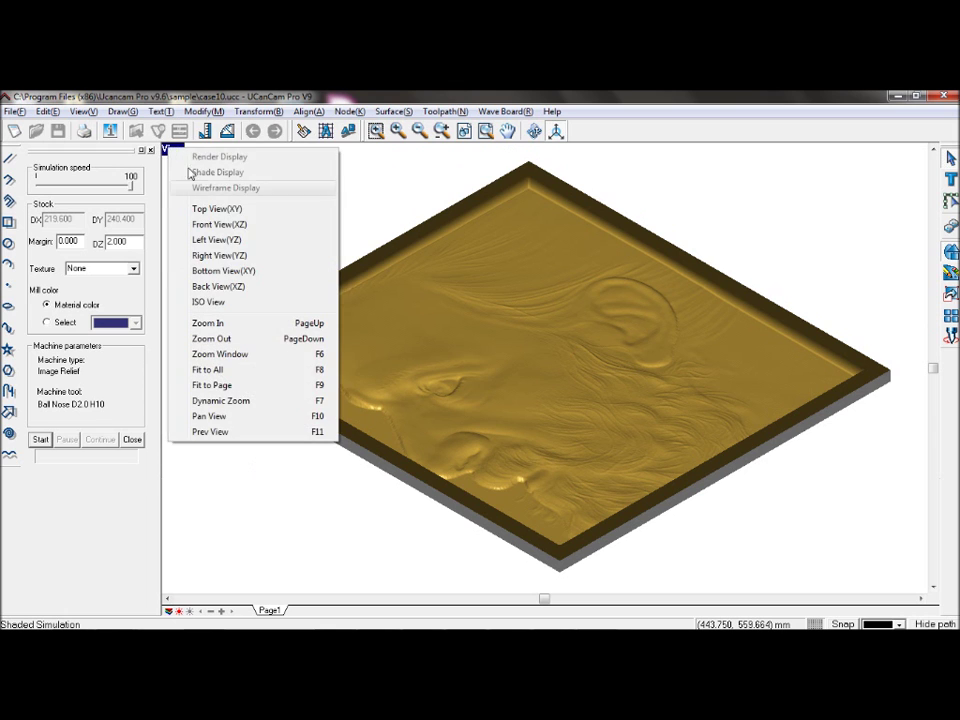
click(215, 208)
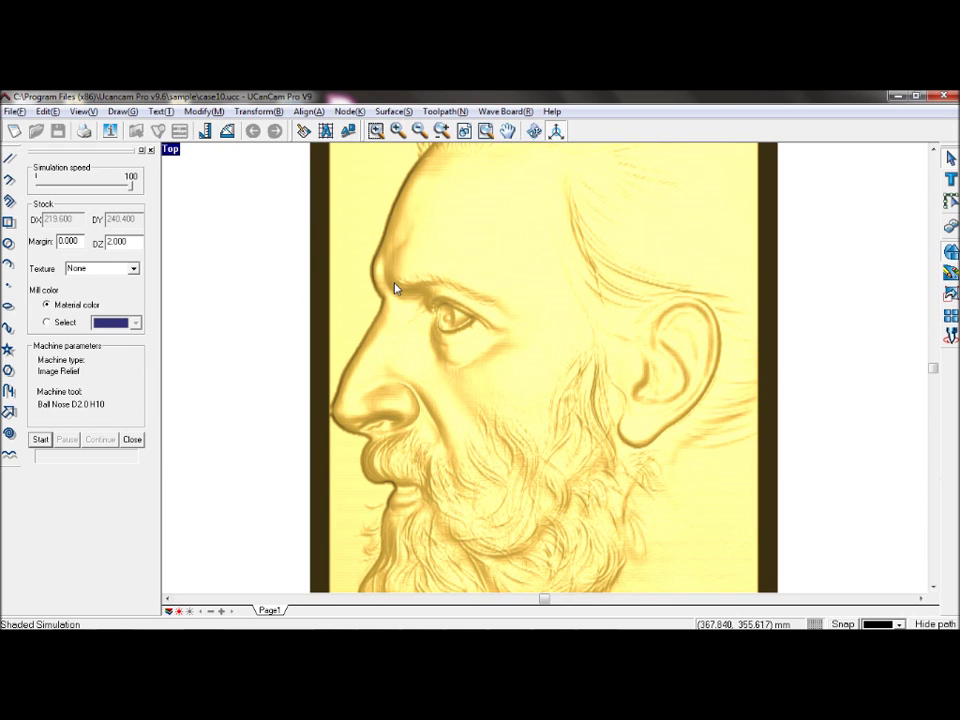
click(134, 440)
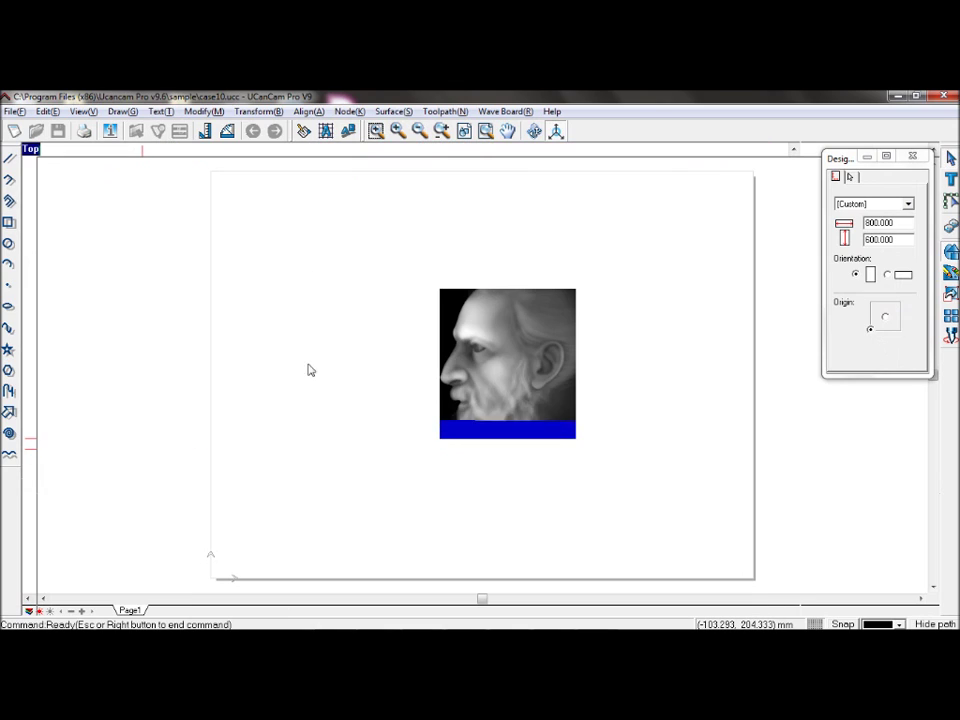
drag(669, 221, 383, 480)
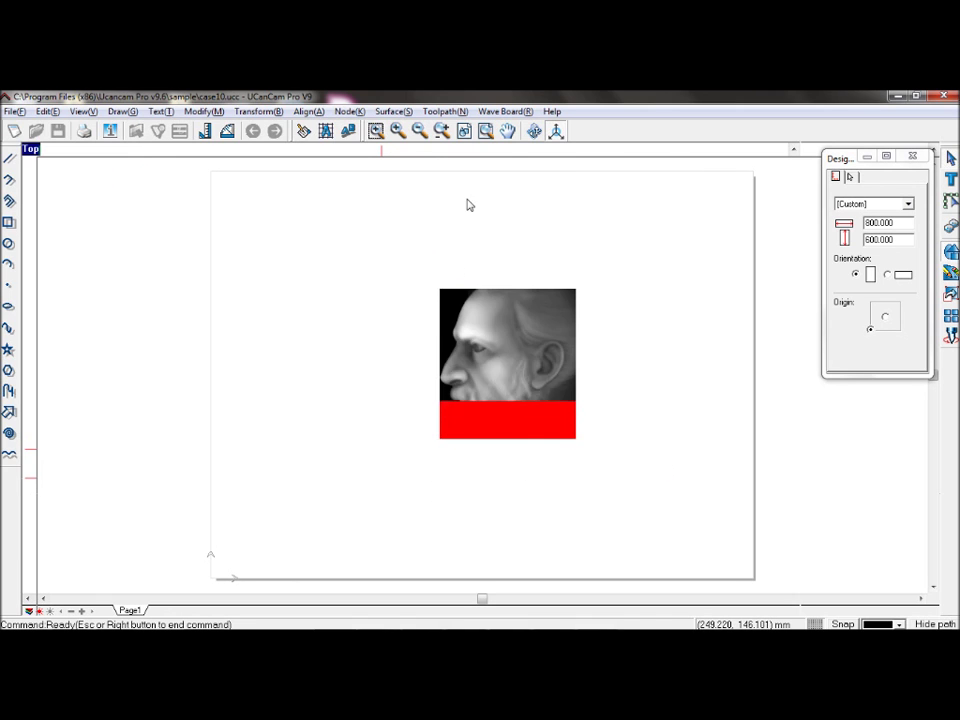
click(463, 112)
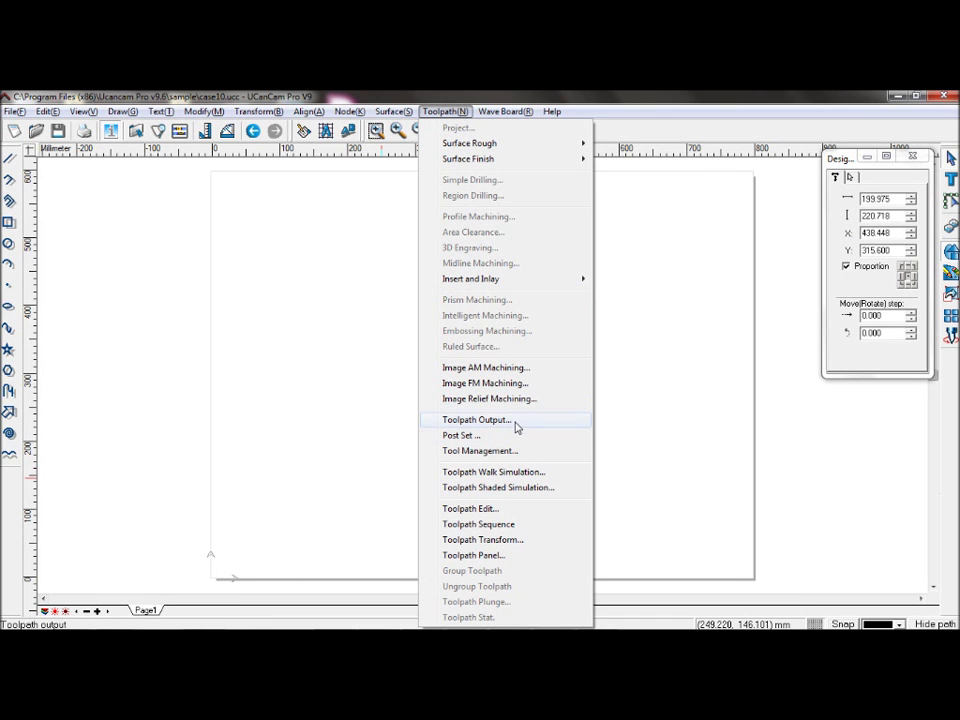
Open Toolpath Output with the General CNC post processor and browse for the NC file location.
click(516, 421)
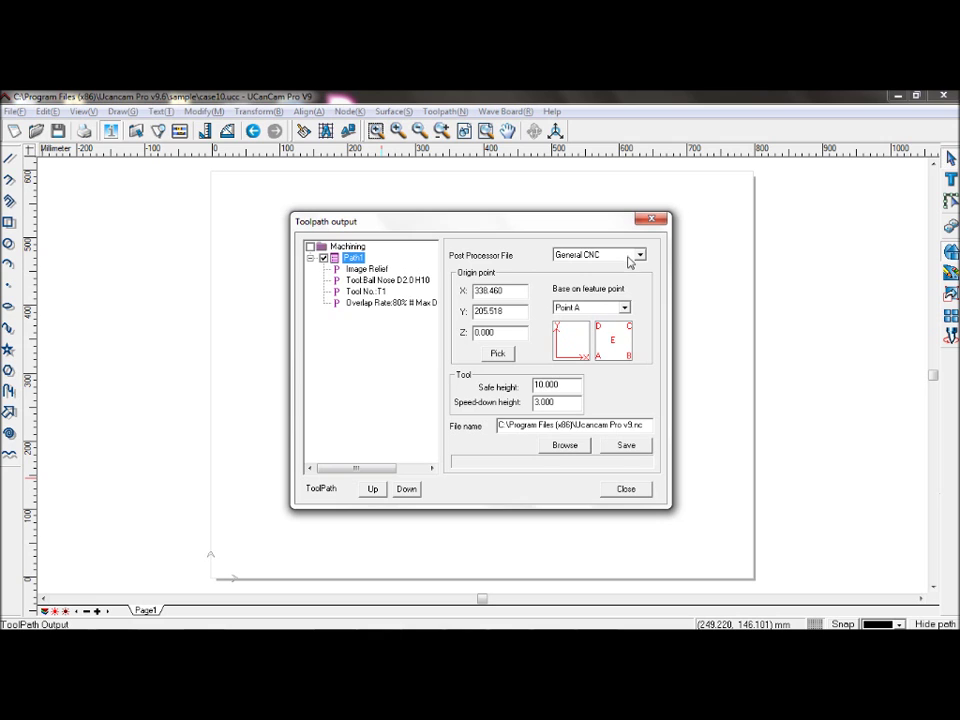
click(588, 447)
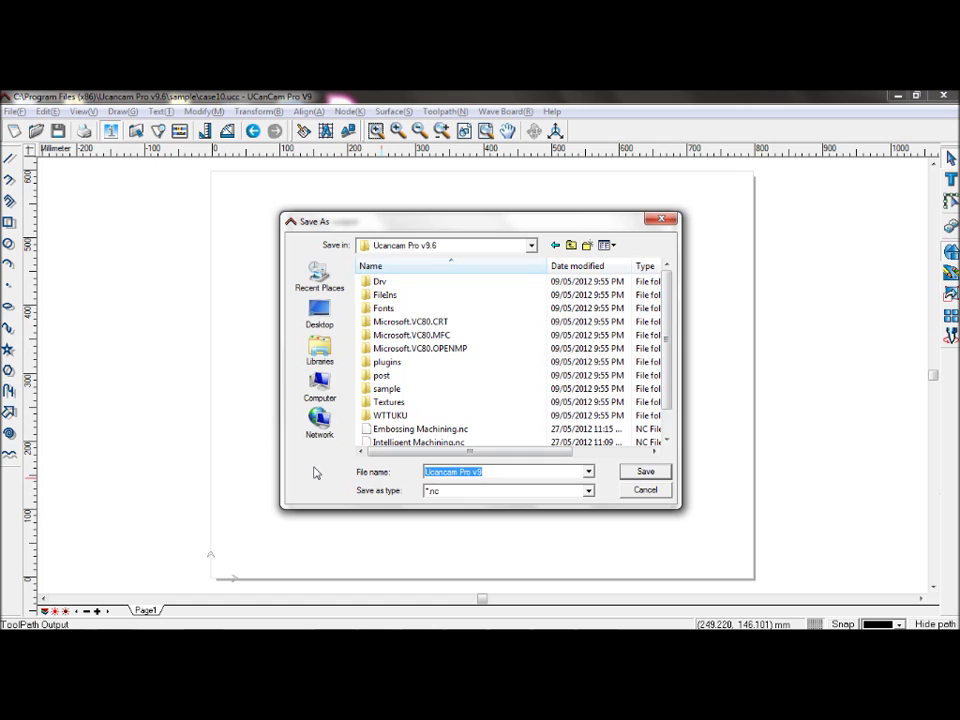
Save the toolpath as 'Image Relief Machining.nc', close the output settings, and reselect the toolpath to check it.
text(Image Relief Machining)
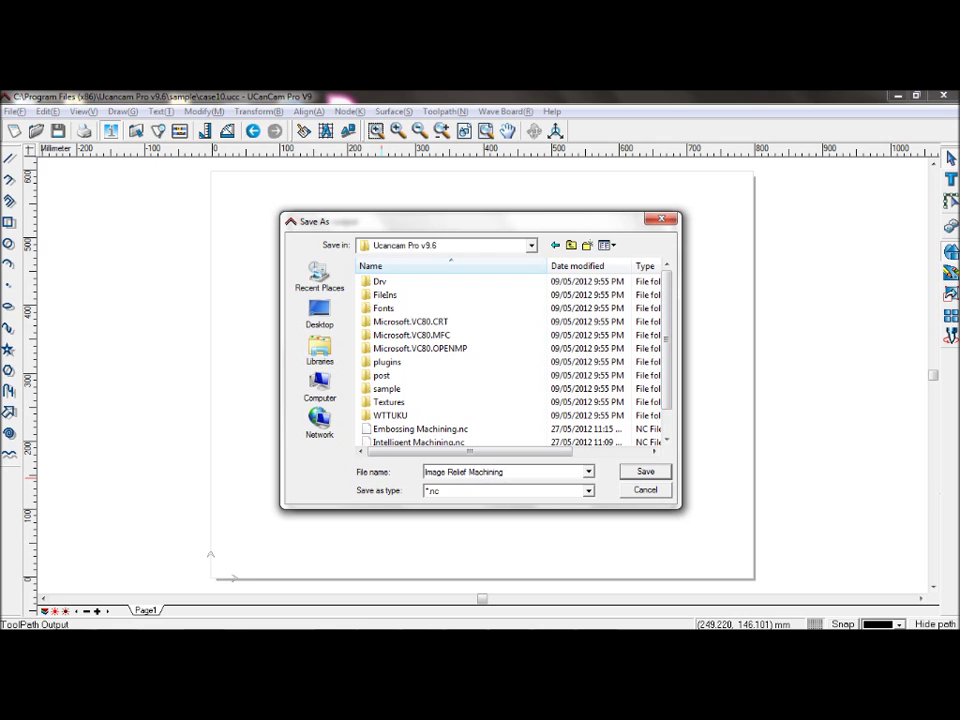
key(Return)
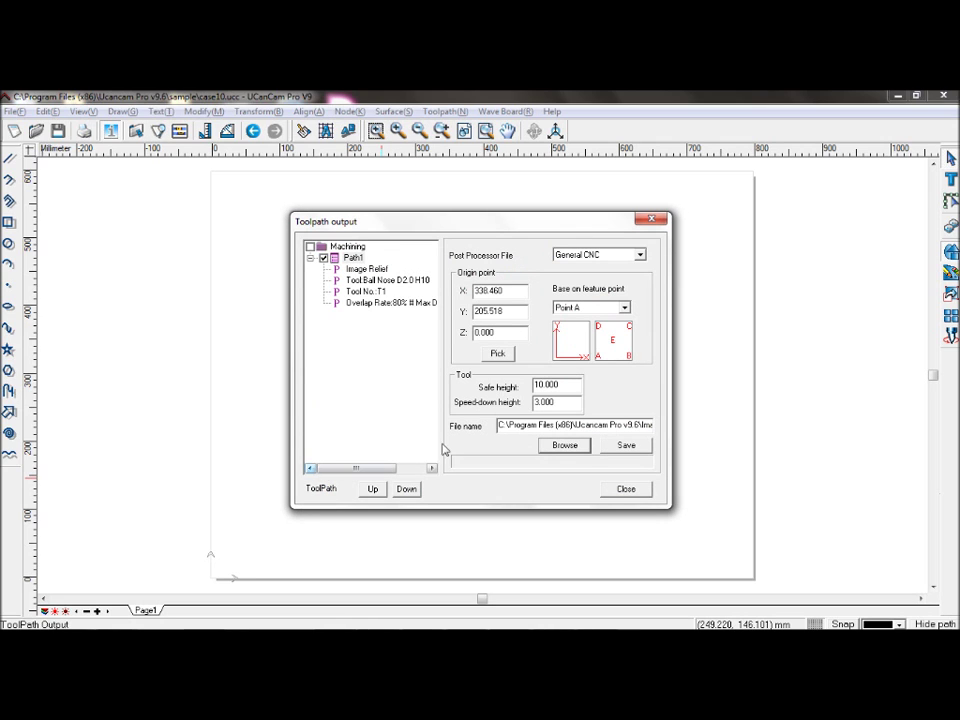
click(628, 446)
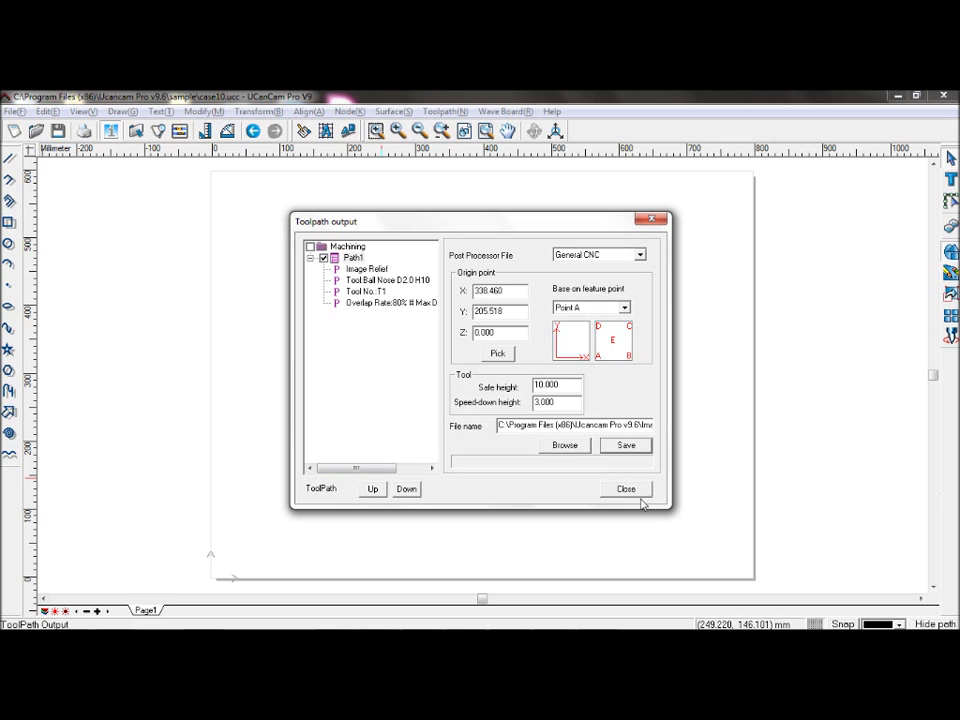
click(634, 488)
click(600, 308)
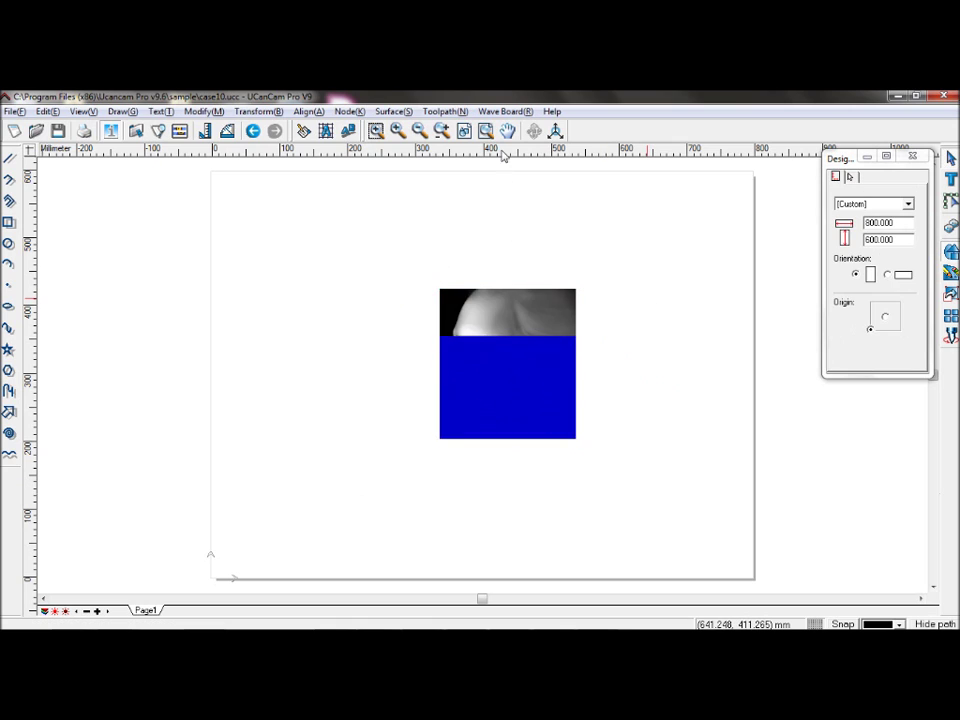
click(491, 361)
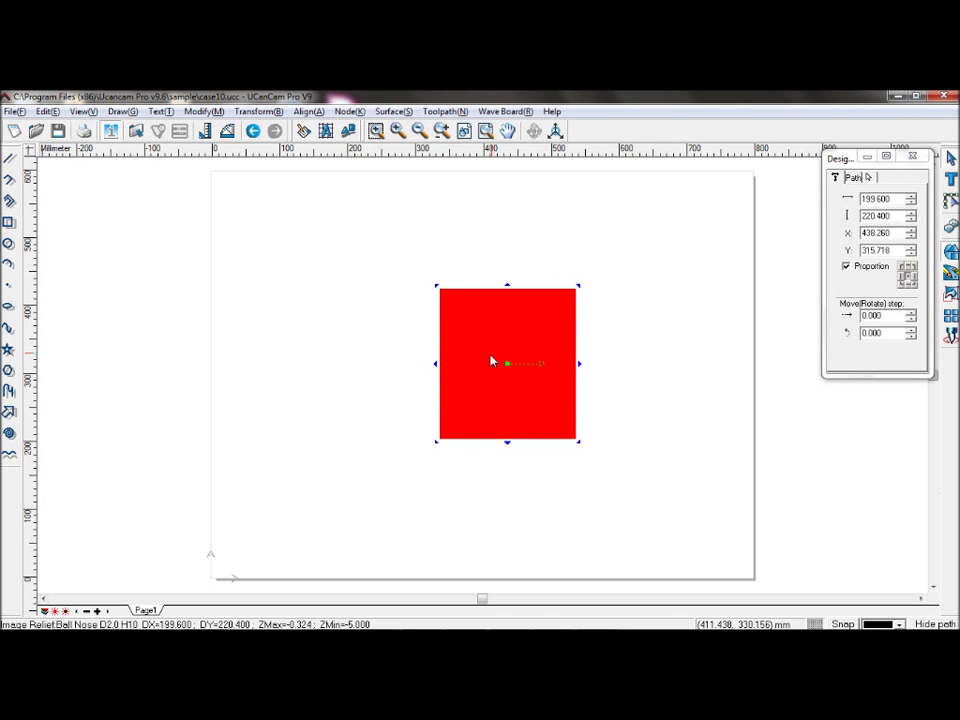